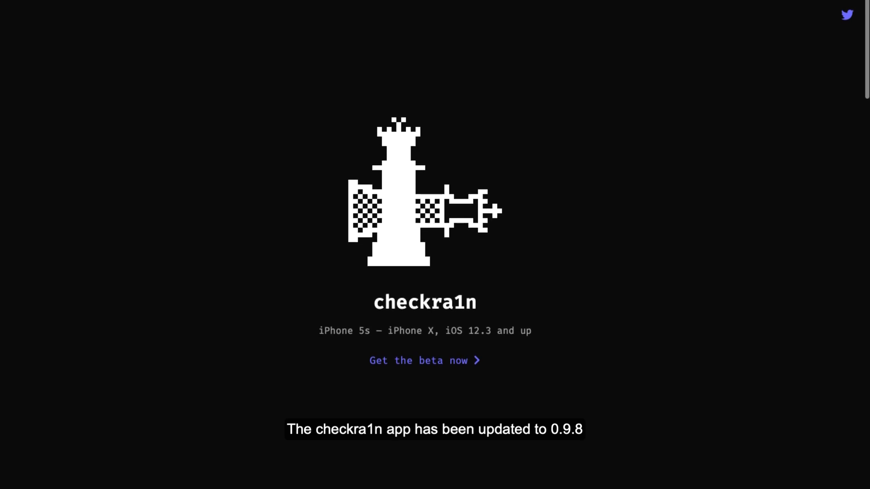
Scroll the checkra1n homepage to the 0.9.8 beta Latest Release notes and its Other changes list
{"action": "scroll", "coordinate": [435, 245], "scroll_direction": "down", "scroll_amount": 2}
{"action": "scroll", "coordinate": [435, 244], "scroll_direction": "down", "scroll_amount": 4}
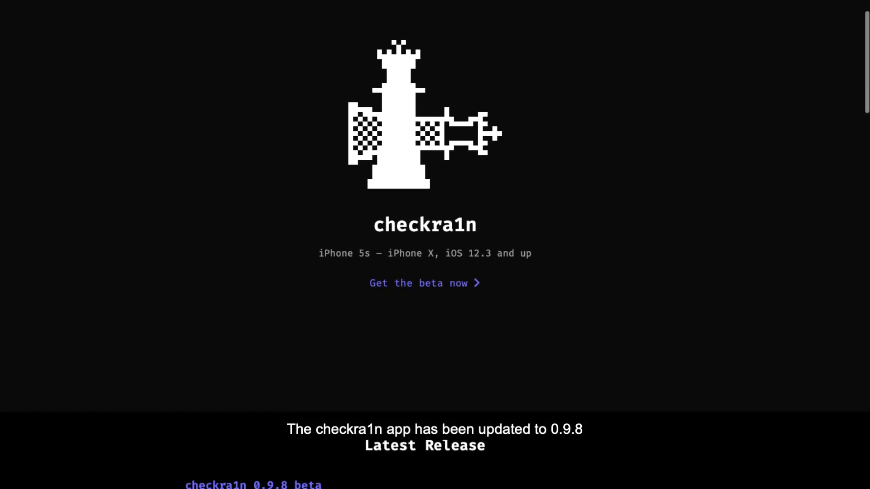
{"action": "scroll", "coordinate": [434, 245], "scroll_direction": "down", "scroll_amount": 8}
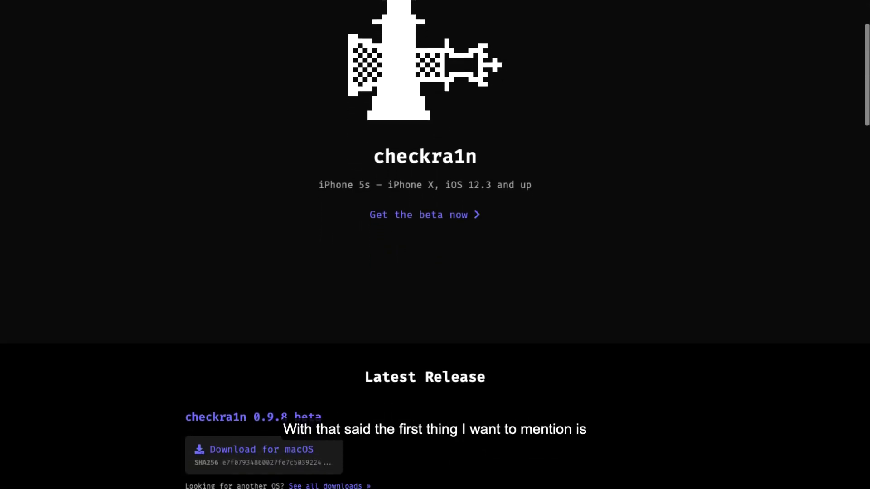
{"action": "scroll", "coordinate": [435, 245], "scroll_direction": "down", "scroll_amount": 10}
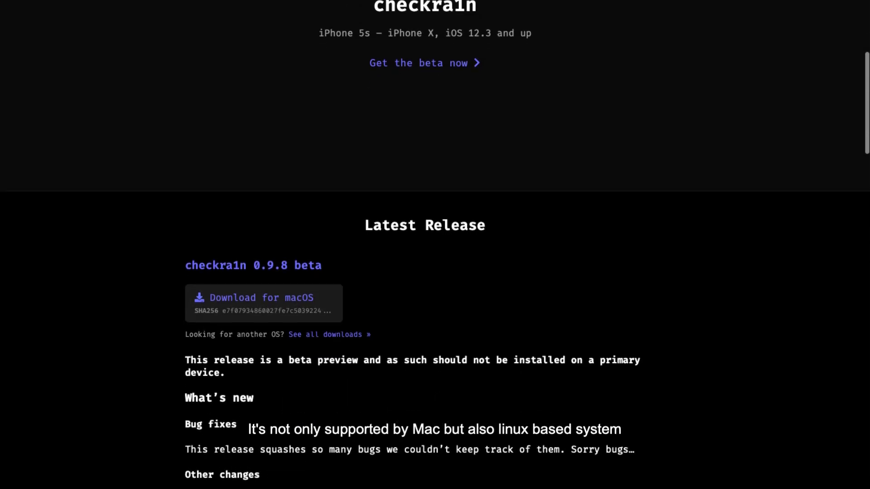
{"action": "scroll", "coordinate": [435, 245], "scroll_direction": "down", "scroll_amount": 2}
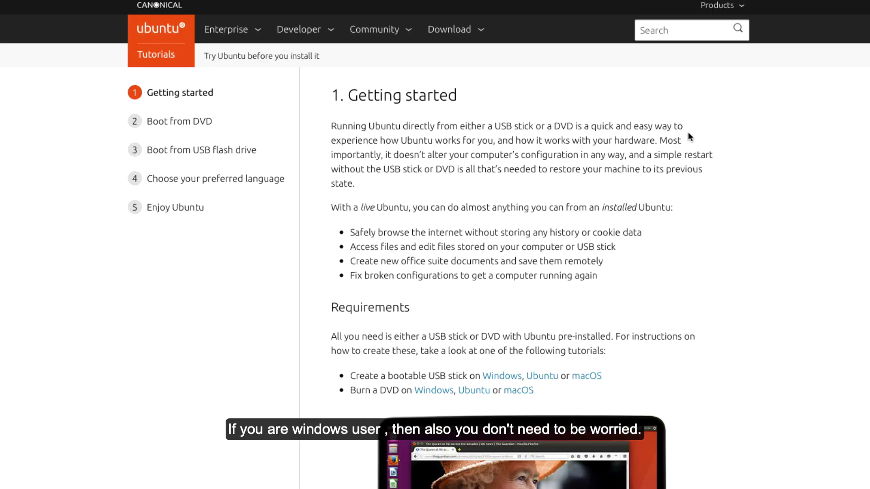
Scroll past the checkra1n 0.9.8 CLI running in a Linux terminal with the iPhone 6 in Normal mode
{"action": "scroll", "coordinate": [689, 135], "scroll_direction": "down", "scroll_amount": 1}
{"action": "scroll", "coordinate": [687, 131], "scroll_direction": "down", "scroll_amount": 2}
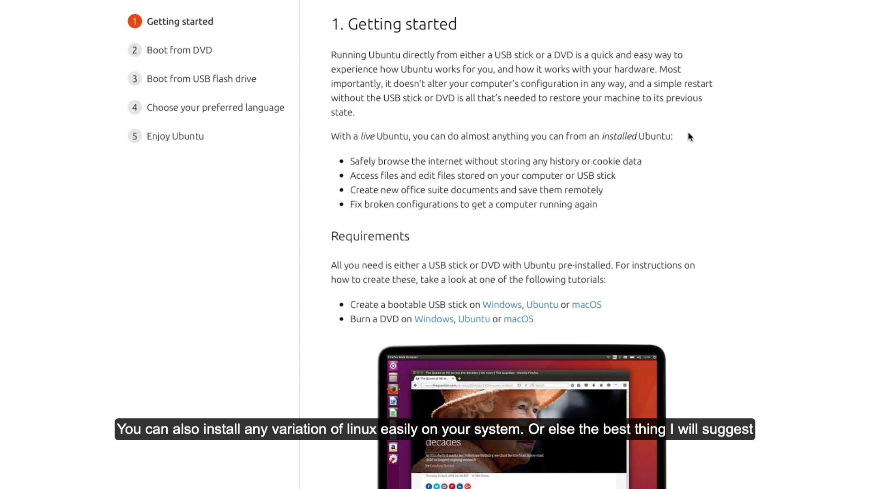
Step through the Ubuntu tutorial from Boot from USB flash drive and Choose your preferred language to Enjoy Ubuntu
{"action": "left_click", "coordinate": [220, 82]}
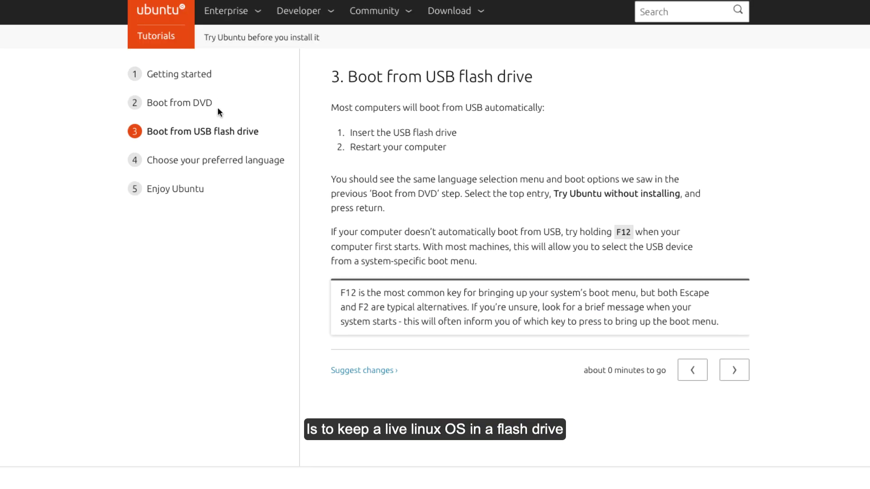
{"action": "left_click", "coordinate": [244, 162]}
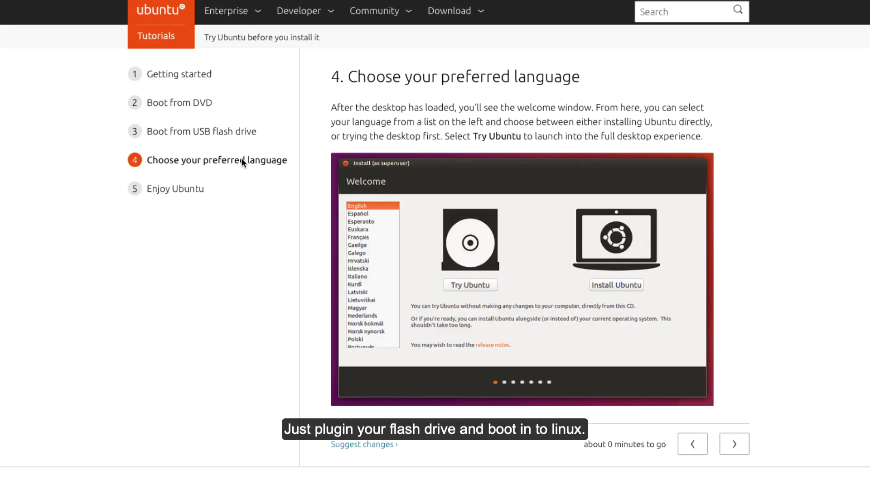
{"action": "left_click", "coordinate": [188, 188]}
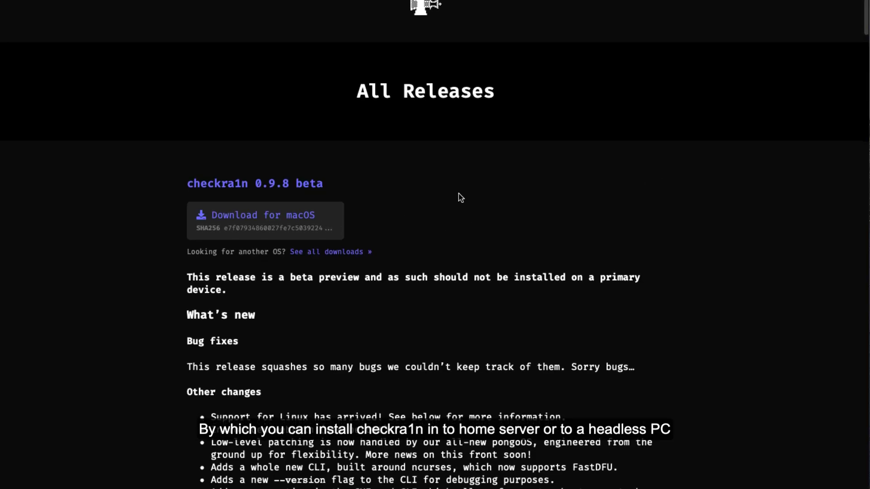
On All Releases, find checkra1n 0.9.8 beta and download the macOS build
{"action": "scroll", "coordinate": [458, 195], "scroll_direction": "up", "scroll_amount": 2}
{"action": "scroll", "coordinate": [459, 194], "scroll_direction": "down", "scroll_amount": 5}
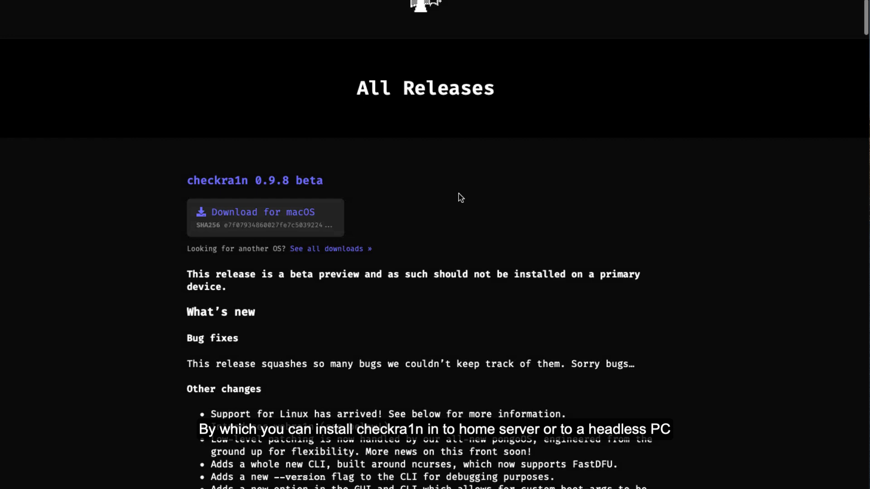
{"action": "scroll", "coordinate": [458, 194], "scroll_direction": "down", "scroll_amount": 2}
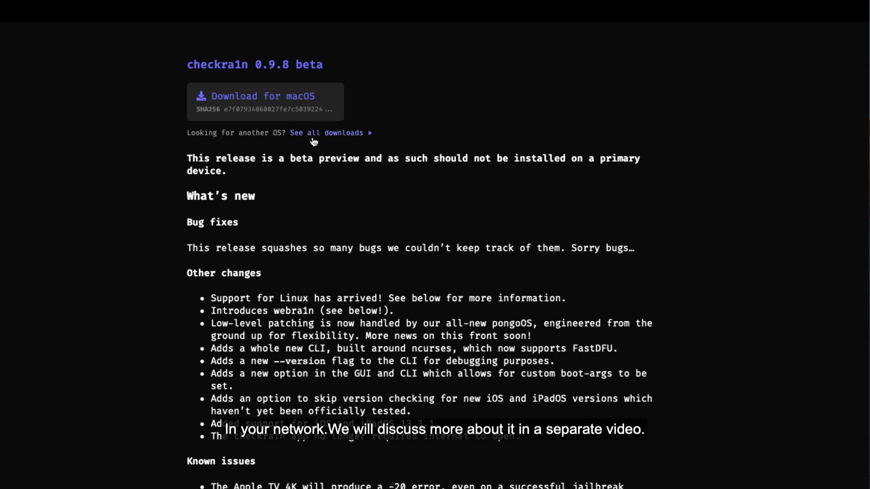
{"action": "left_click", "coordinate": [291, 101]}
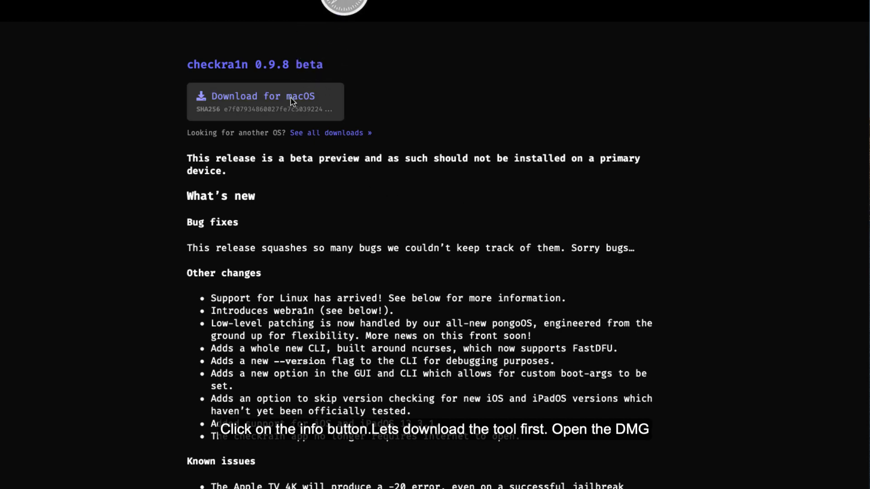
Copy checkra1n from the DMG into Applications, replacing the old copy, and launch it via Spotlight 'ra1n'
{"action": "scroll", "coordinate": [261, 261], "scroll_direction": "down", "scroll_amount": 8}
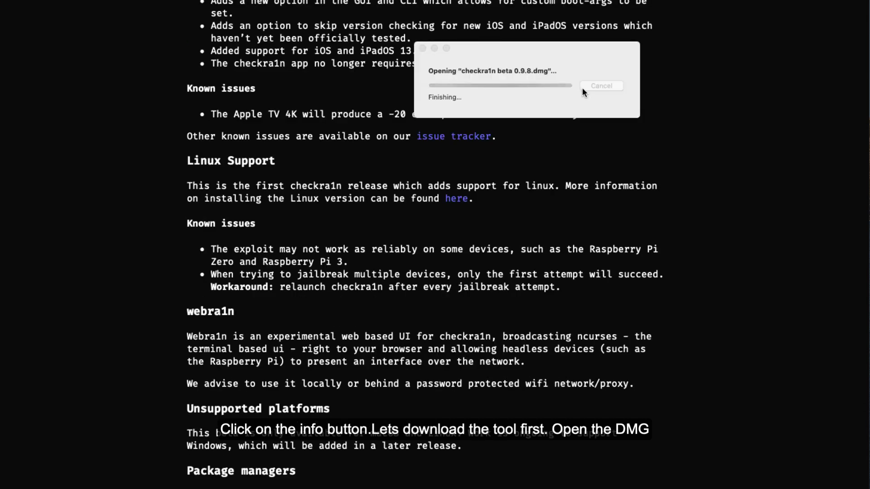
{"action": "left_click_drag", "start_coordinate": [97, 410], "coordinate": [281, 410]}
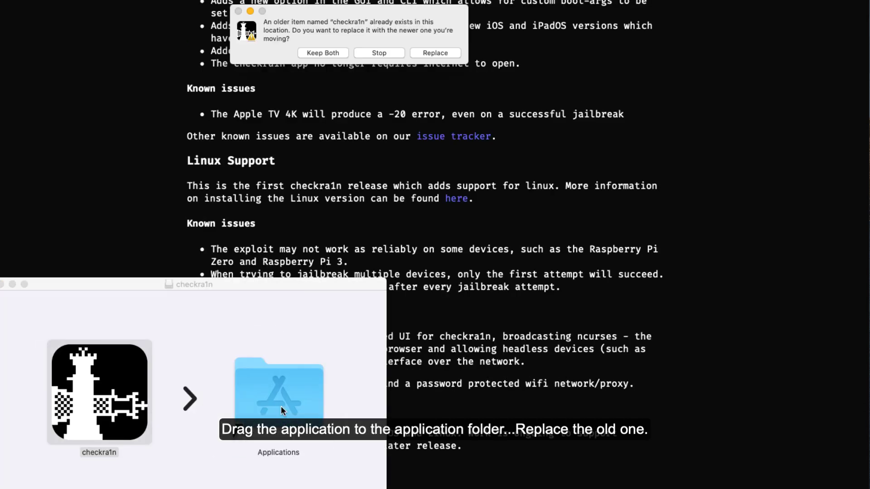
{"action": "left_click", "coordinate": [427, 52]}
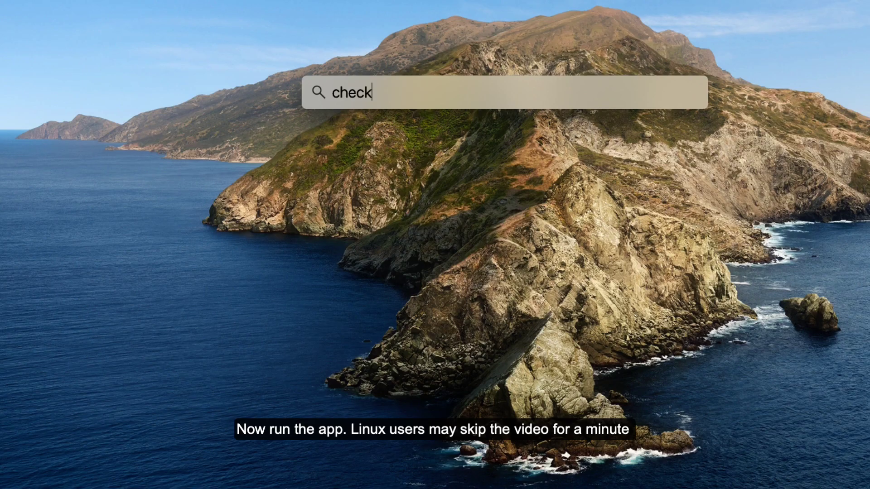
{"action": "type", "text": "ra1n"}
{"action": "key", "text": "Return"}
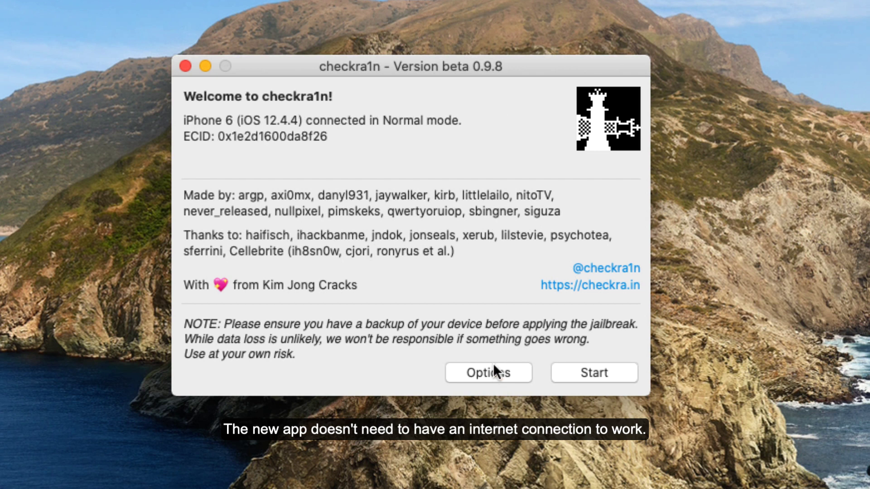
In Options, leave Allow untested versions off after toggling it, and enable Verbose Boot (-v)
{"action": "left_click", "coordinate": [496, 381]}
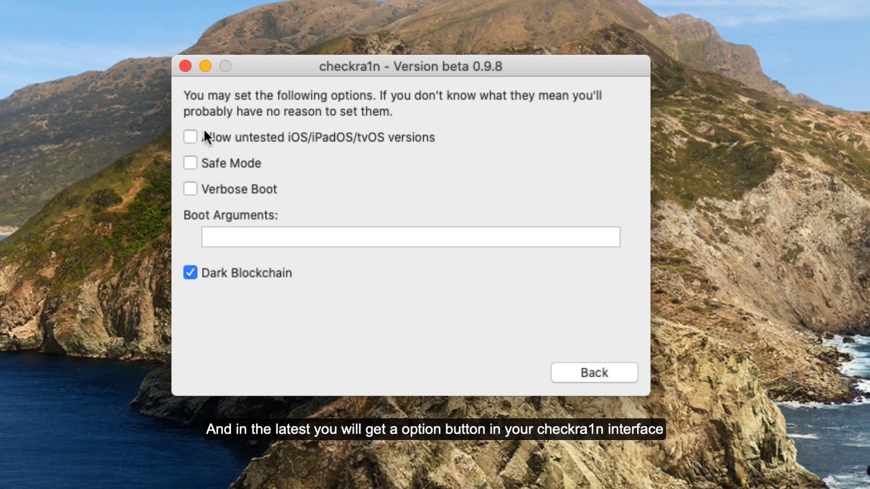
{"action": "left_click", "coordinate": [189, 142]}
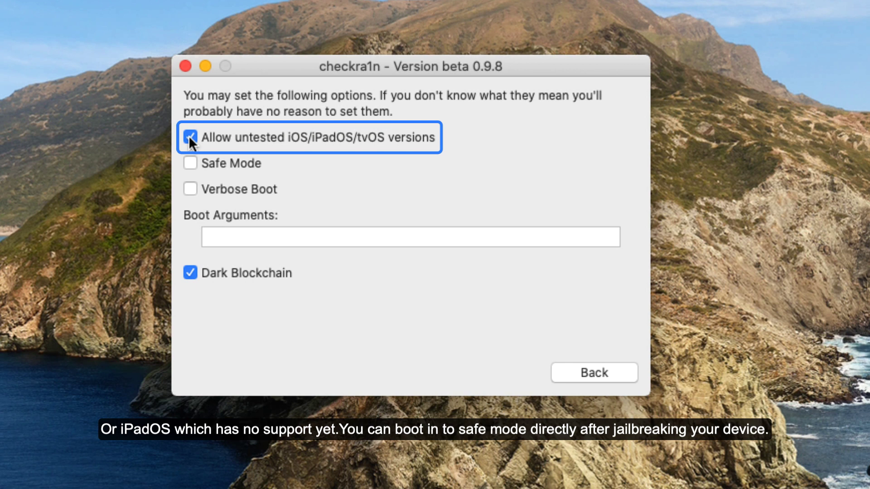
{"action": "left_click", "coordinate": [189, 137]}
{"action": "key", "text": "Tab"}
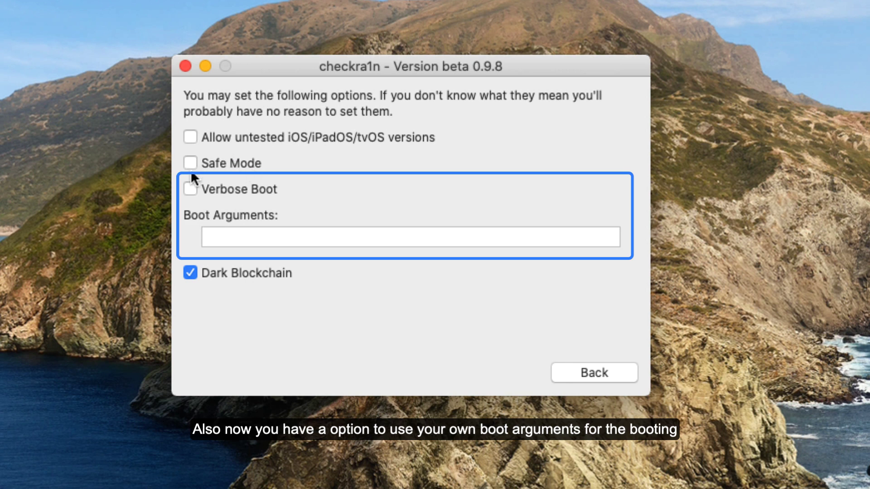
{"action": "left_click", "coordinate": [190, 190]}
Start the jailbreak, put the iPhone 6 into recovery mode, and begin the DFU countdown
{"action": "left_click", "coordinate": [583, 377]}
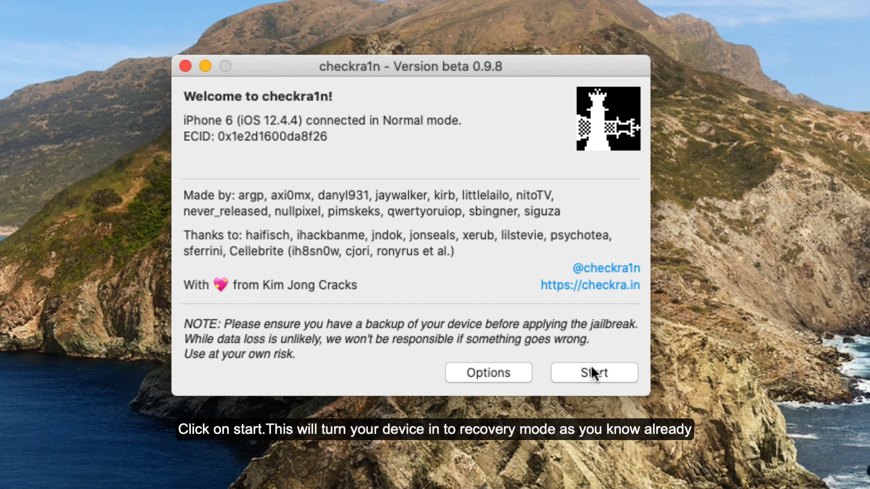
{"action": "left_click", "coordinate": [593, 372]}
{"action": "left_click", "coordinate": [592, 371]}
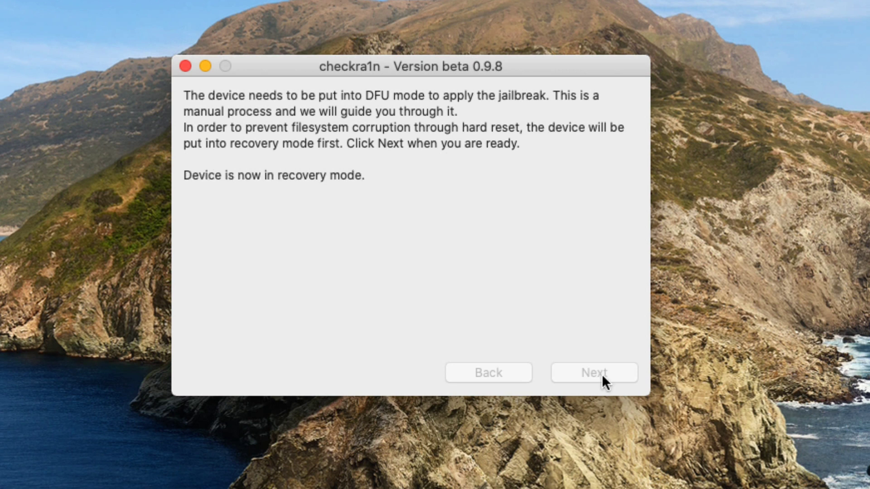
{"action": "left_click", "coordinate": [619, 373]}
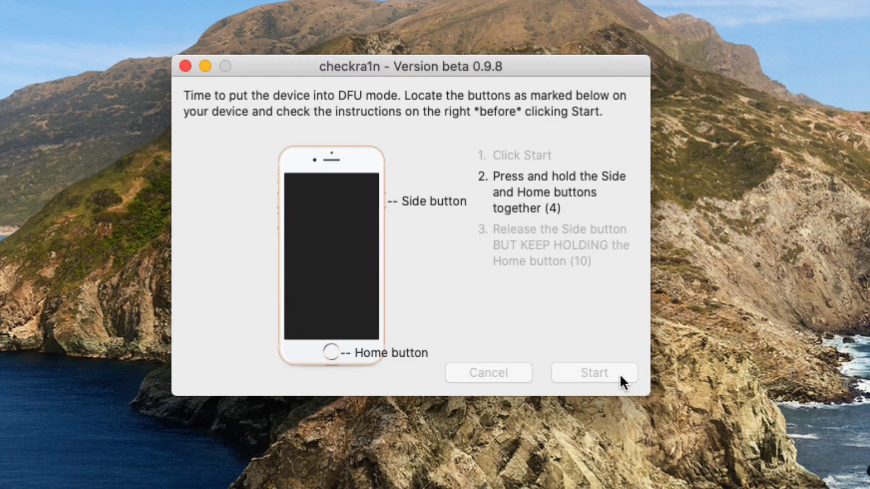
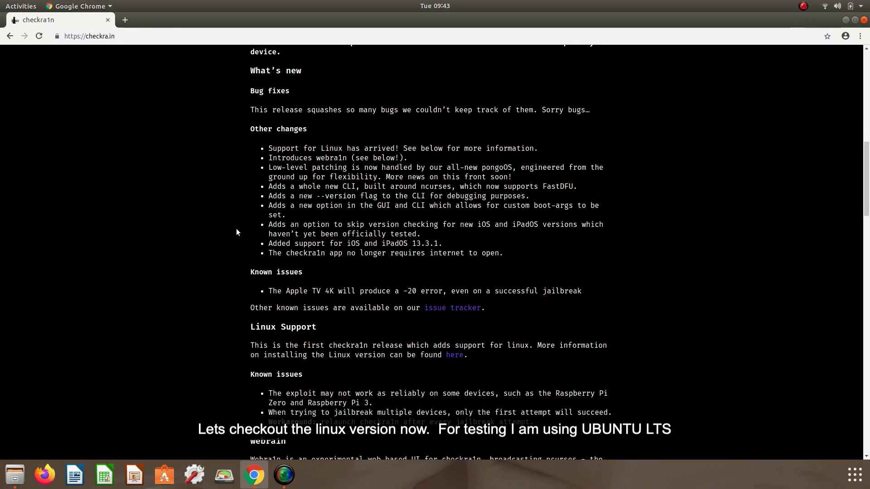
Open checkra.in's Linux installation page and select the echo command that adds the APT repository
{"action": "scroll", "coordinate": [236, 231], "scroll_direction": "up", "scroll_amount": 5}
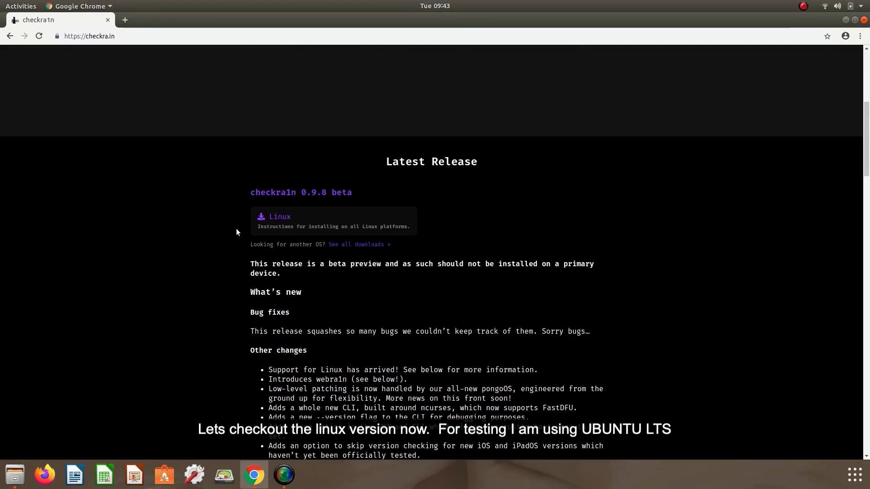
{"action": "left_click", "coordinate": [286, 218]}
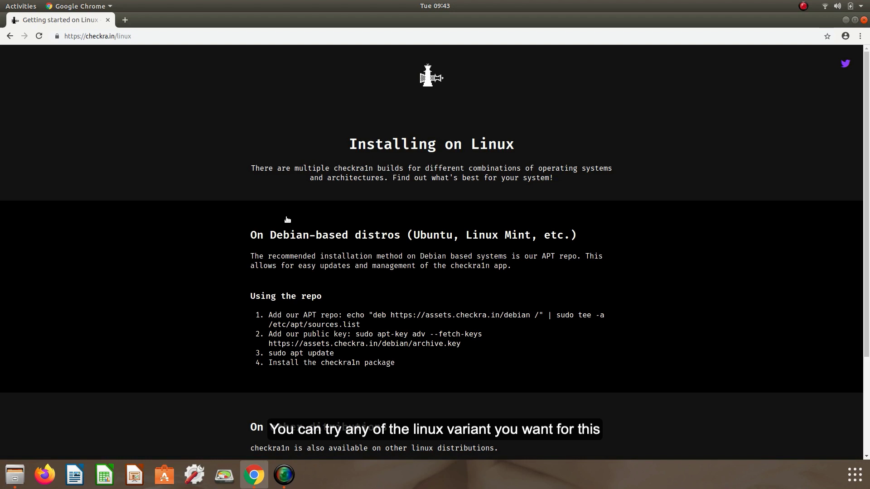
{"action": "scroll", "coordinate": [438, 370], "scroll_direction": "down", "scroll_amount": 3}
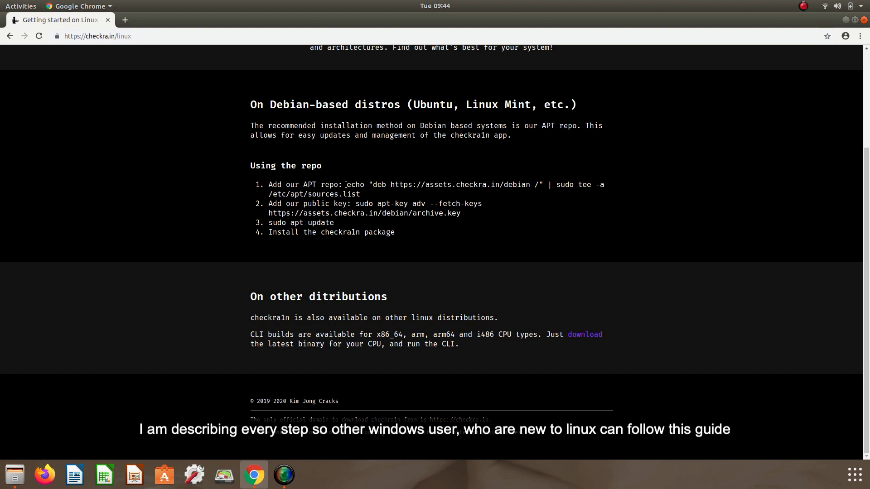
{"action": "left_click_drag", "start_coordinate": [346, 185], "coordinate": [364, 196]}
{"action": "key", "text": "ctrl+c"}
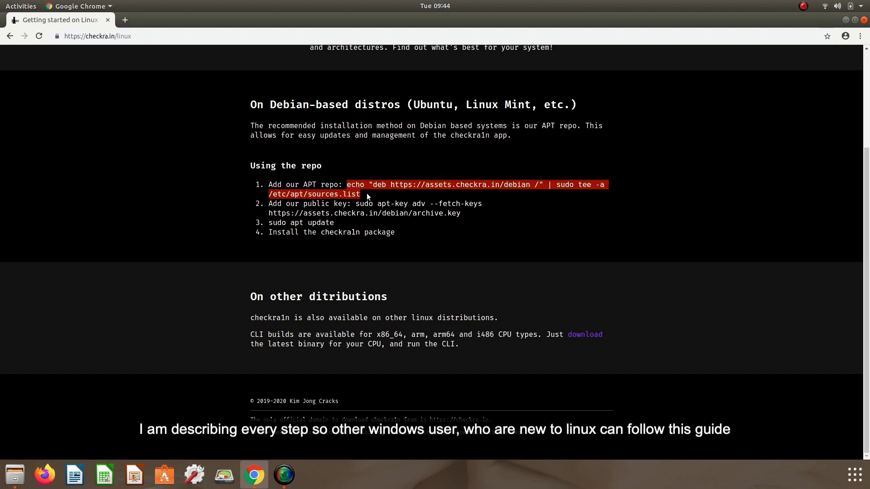
In a new terminal, paste and run the echo command with sudo to append the checkra1n repo to sources.list
{"action": "key", "text": "ctrl+alt+t"}
{"action": "right_click", "coordinate": [193, 135]}
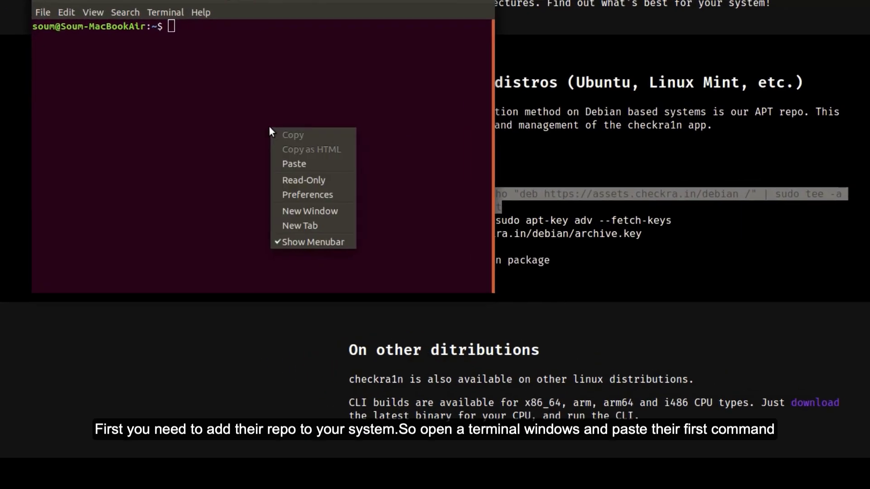
{"action": "left_click", "coordinate": [303, 163]}
{"action": "key", "text": "Return"}
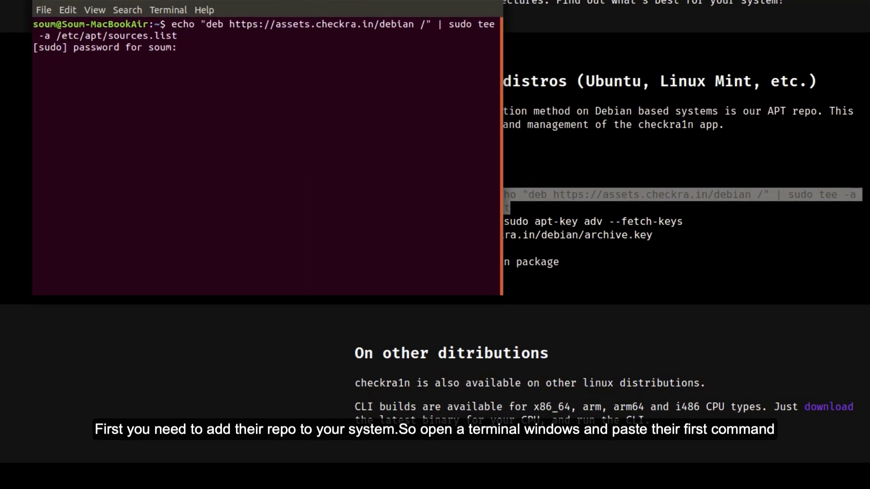
{"action": "key", "text": "Return"}
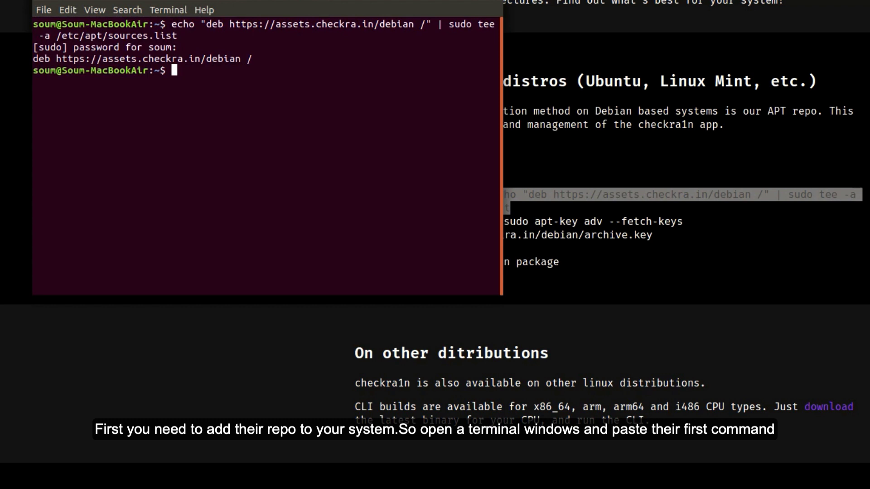
Copy the apt-key command from the page and run it to import checkra1n's public signing key
{"action": "left_click", "coordinate": [605, 259]}
{"action": "left_click_drag", "start_coordinate": [506, 222], "coordinate": [640, 235]}
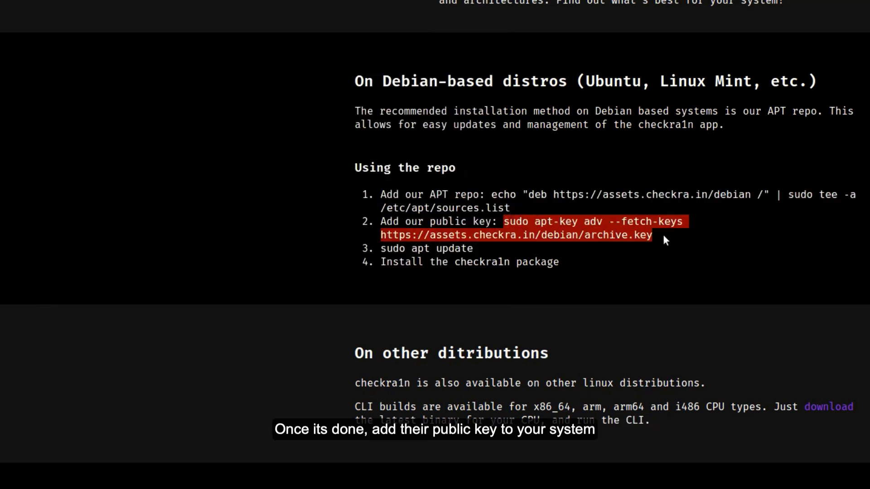
{"action": "key", "text": "alt+Tab"}
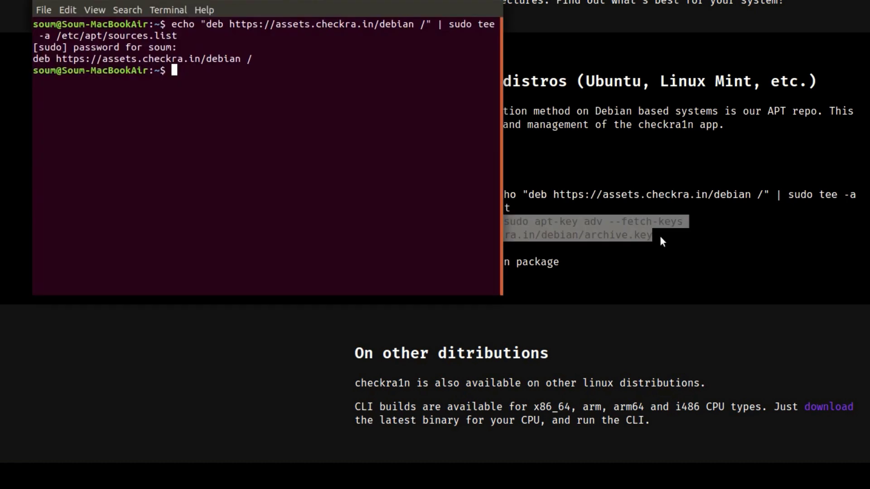
{"action": "right_click", "coordinate": [285, 203]}
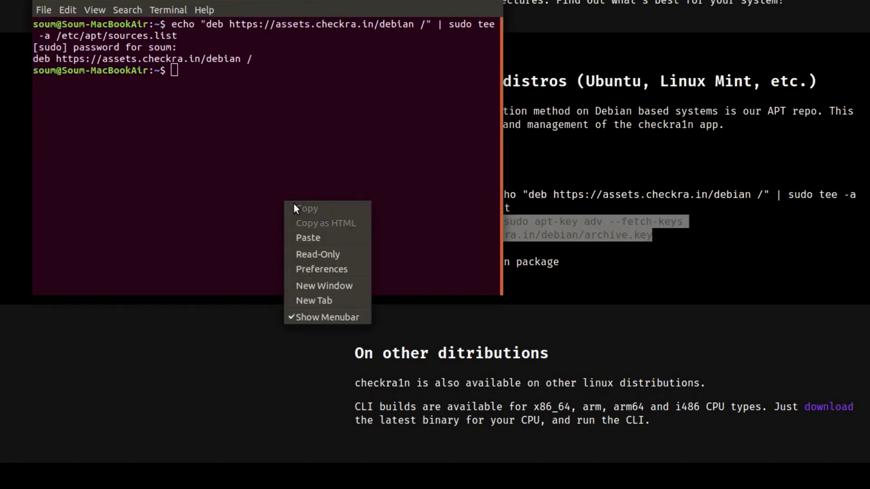
{"action": "left_click", "coordinate": [327, 238]}
{"action": "key", "text": "Return"}
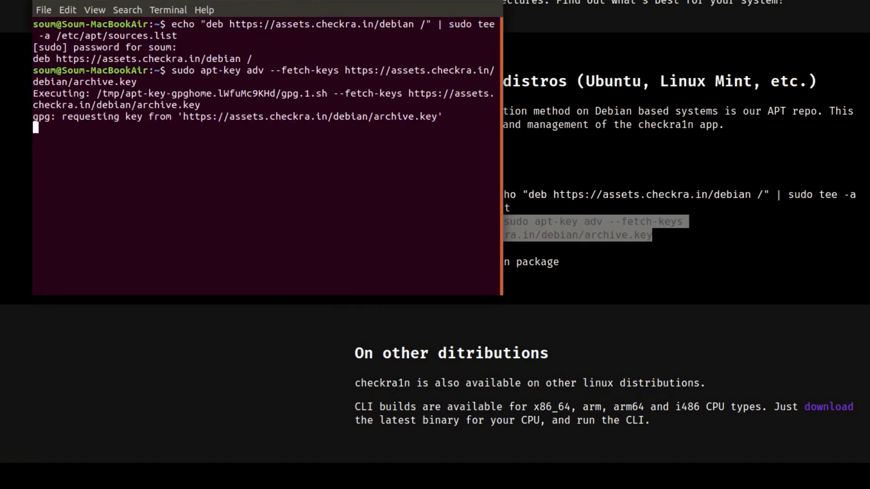
{"action": "left_click_drag", "start_coordinate": [304, 0], "coordinate": [284, 20]}
{"action": "type", "text": "su"}
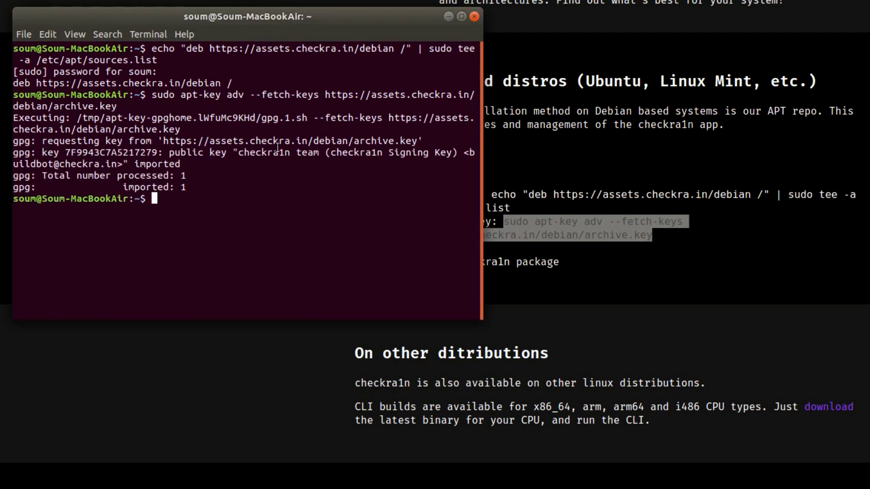
{"action": "type", "text": "do apt update"}
Run sudo apt update twice to refresh the package lists
{"action": "key", "text": "Return"}
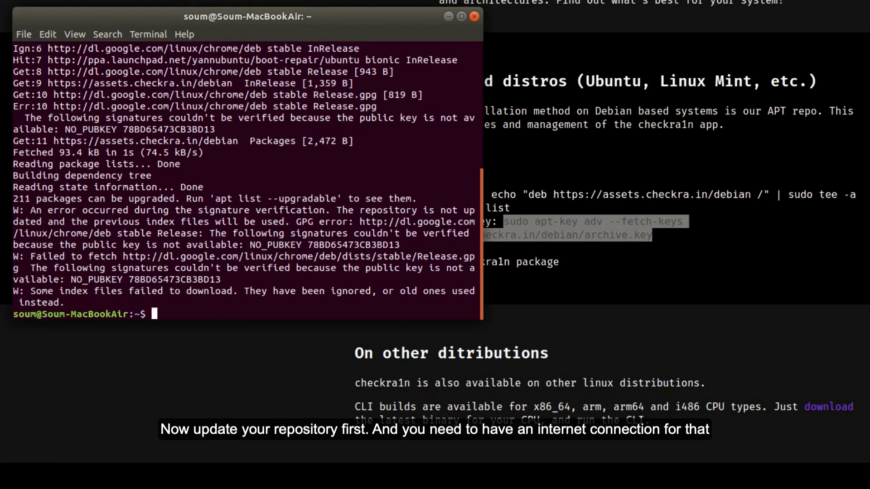
{"action": "key", "text": "Up"}
{"action": "key", "text": "Return"}
Install checkra1n with sudo apt install, correcting the 'checkrain' typo and confirming with Y
{"action": "type", "text": "sudo apt install checkrain"}
{"action": "key", "text": "Return"}
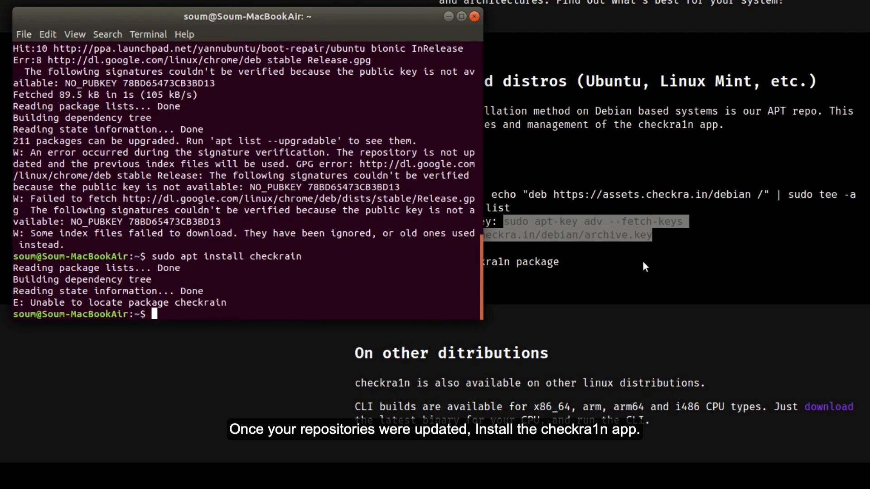
{"action": "key", "text": "Up"}
{"action": "key", "text": "Left"}
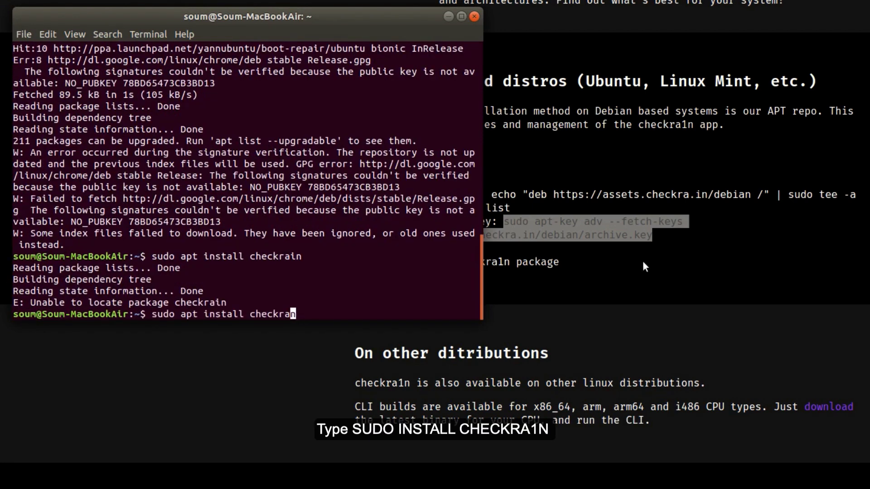
{"action": "type", "text": "1"}
{"action": "key", "text": "Return"}
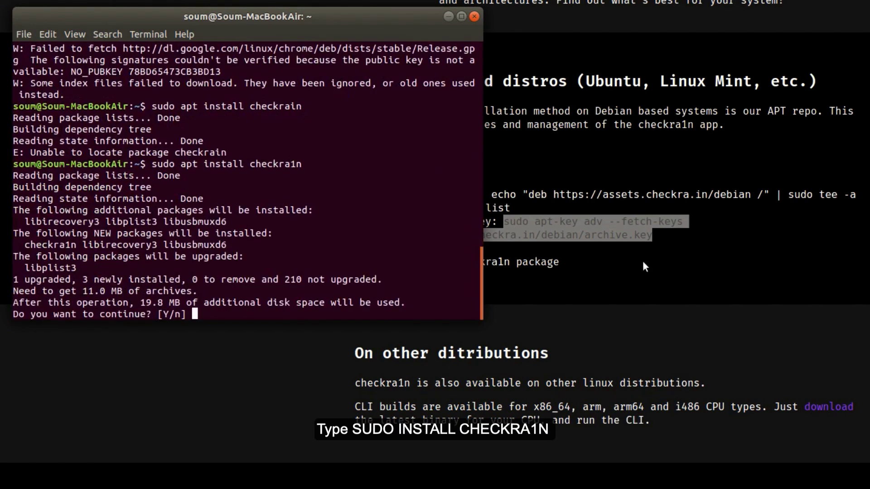
{"action": "type", "text": "Y"}
{"action": "key", "text": "Return"}
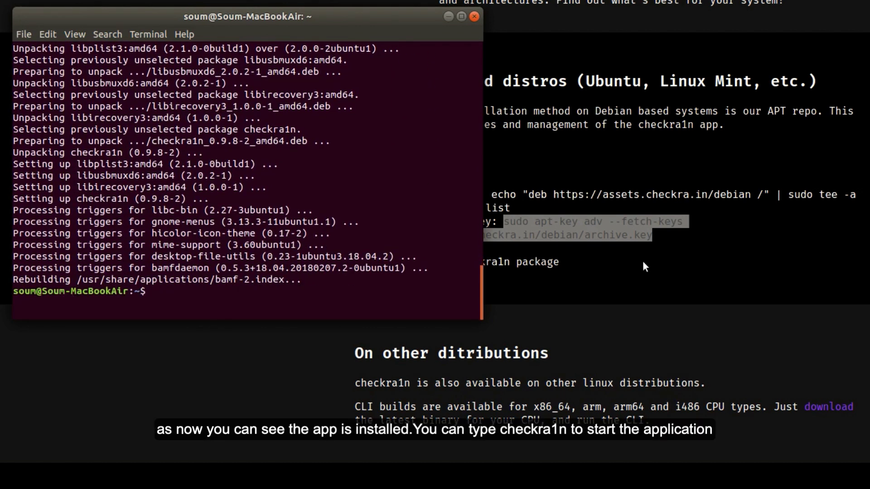
Run checkra1n, choose Exit on its non-root warning, and relaunch it with sudo checkra1n
{"action": "type", "text": "checkra1n"}
{"action": "key", "text": "Return"}
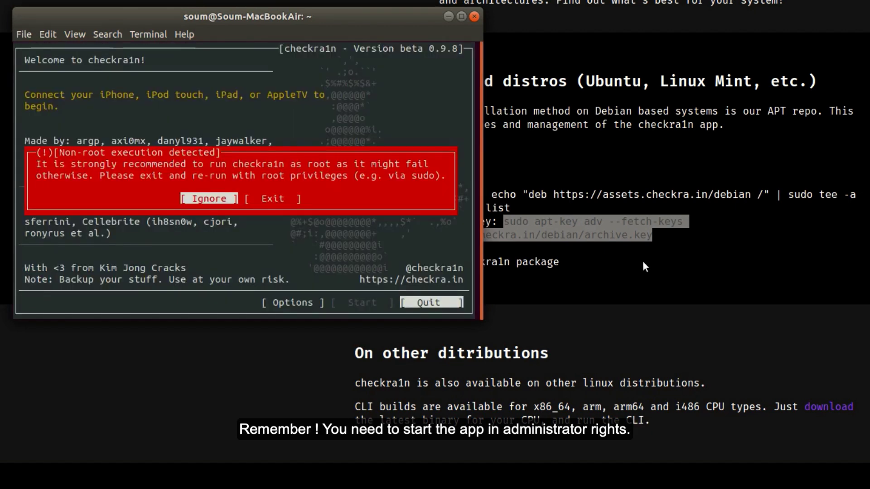
{"action": "key", "text": "Right"}
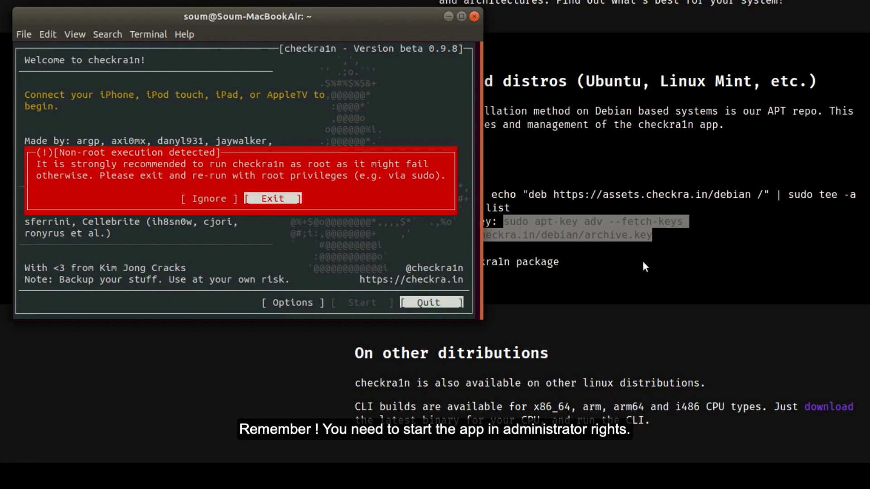
{"action": "key", "text": "Return"}
{"action": "type", "text": "sud"}
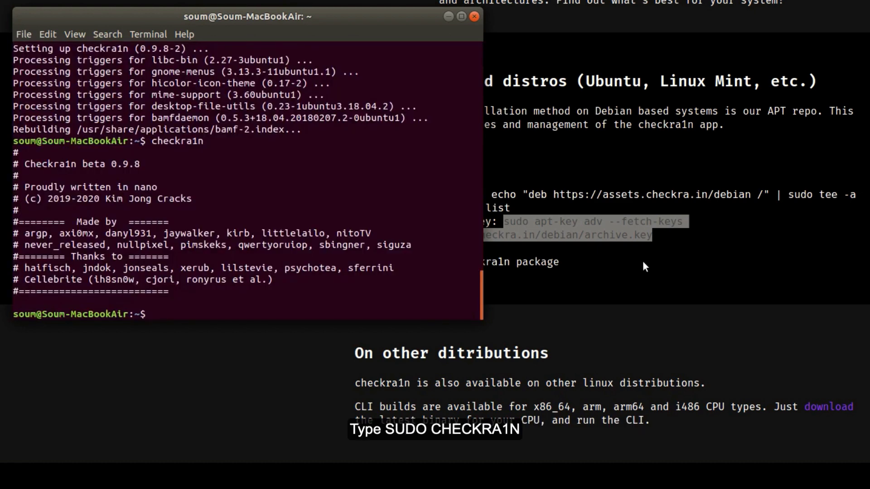
{"action": "type", "text": "o checkra1n"}
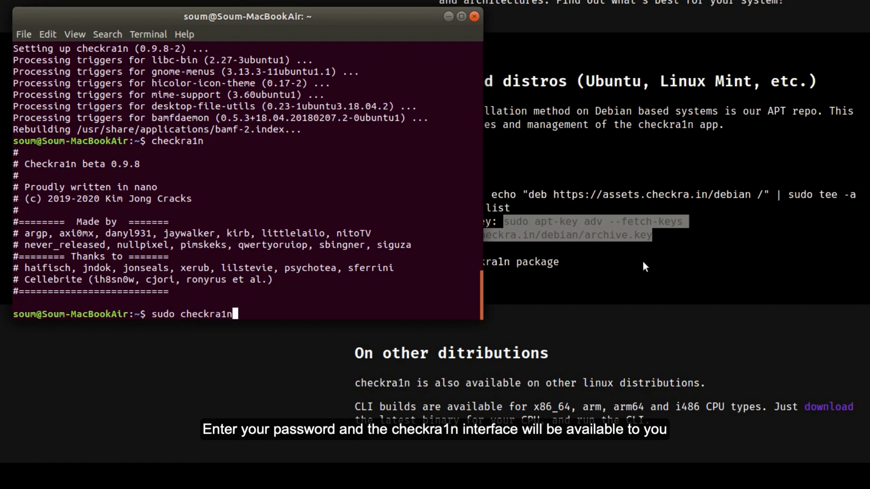
{"action": "key", "text": "Return"}
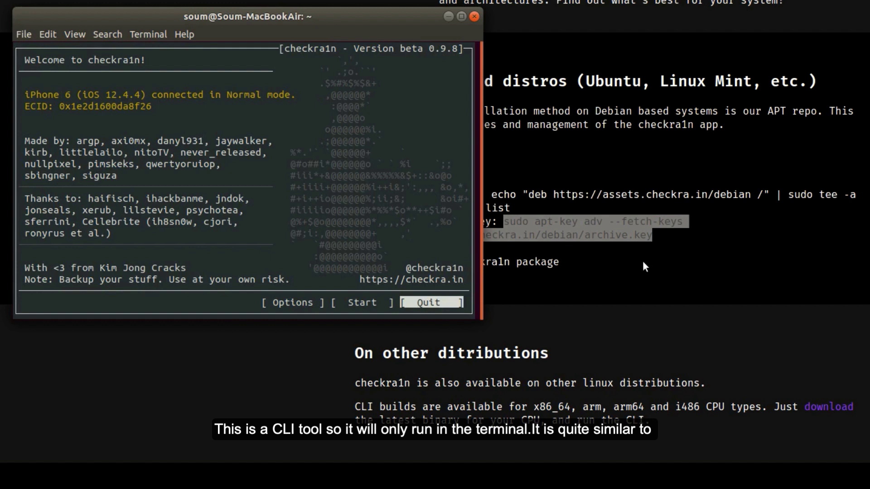
Review checkra1n's Options list and go Back without changing anything
{"action": "key", "text": "Left"}
{"action": "key", "text": "Left"}
{"action": "key", "text": "Return"}
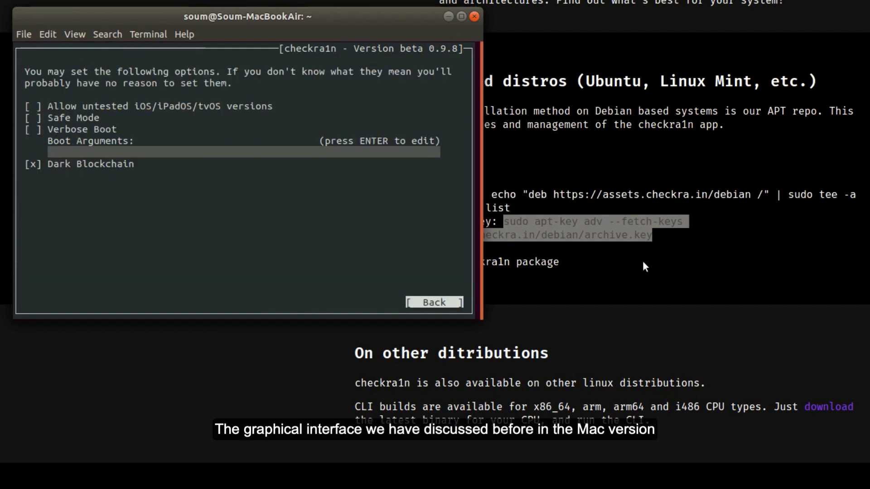
{"action": "key", "text": "Tab"}
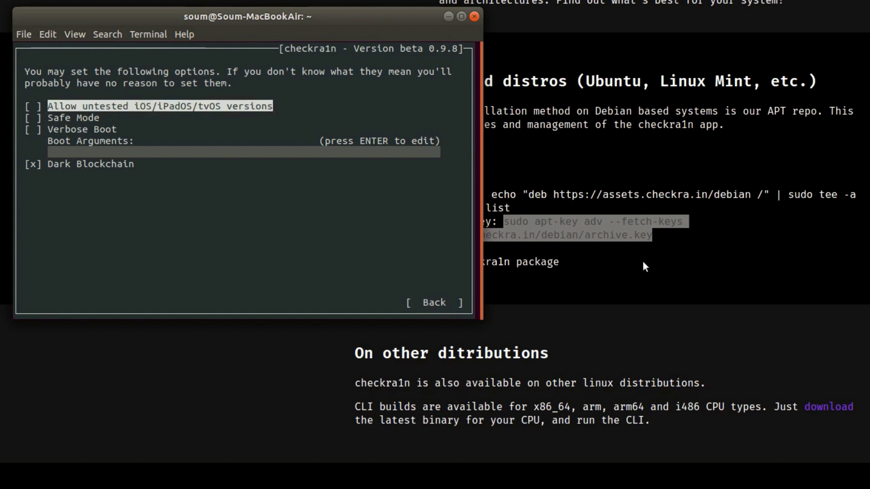
{"action": "key", "text": "Down"}
{"action": "key", "text": "Down"}
{"action": "key", "text": "Down"}
{"action": "key", "text": "Tab"}
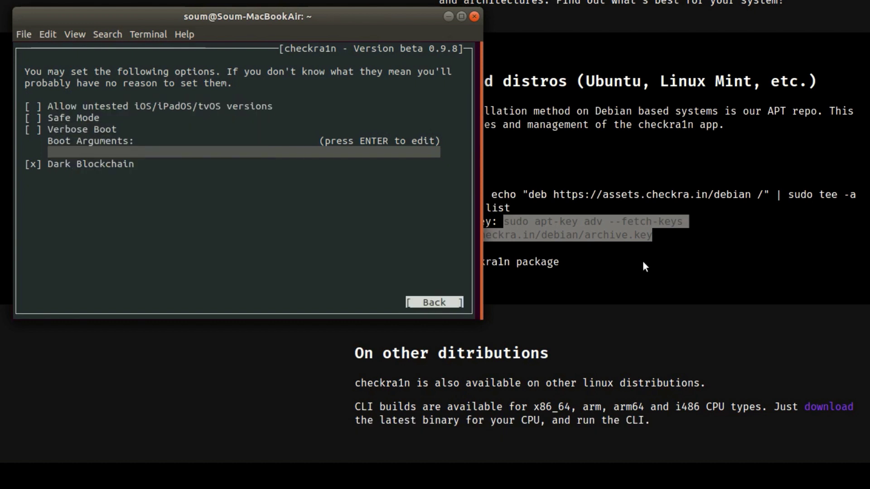
{"action": "key", "text": "Return"}
Select Start and continue past the DFU guidance so the iPhone enters recovery mode
{"action": "key", "text": "Right"}
{"action": "key", "text": "Return"}
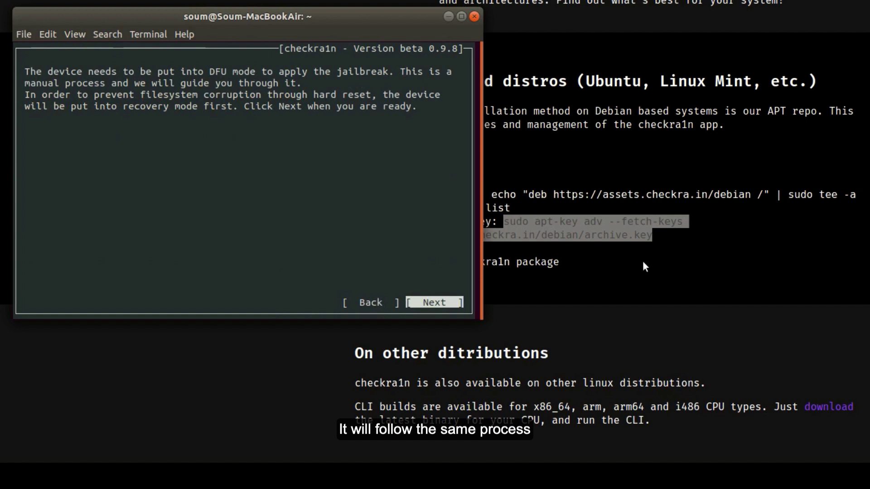
{"action": "key", "text": "Return"}
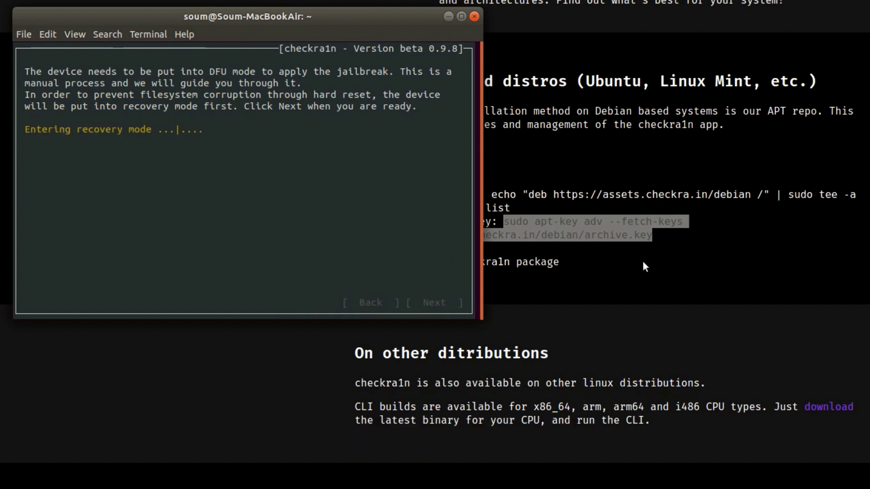
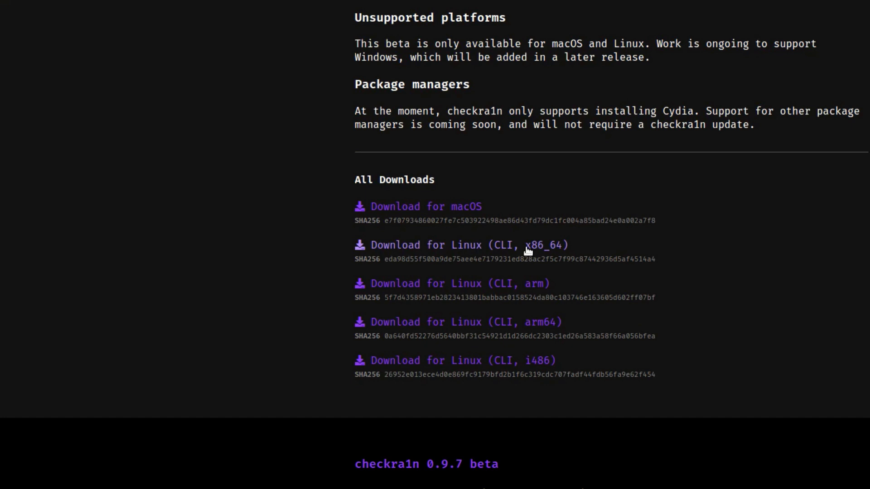
Leave checkra1n's 'All Done' install screen so an empty terminal prompt is showing
{"action": "key", "text": "ctrl+alt+t"}
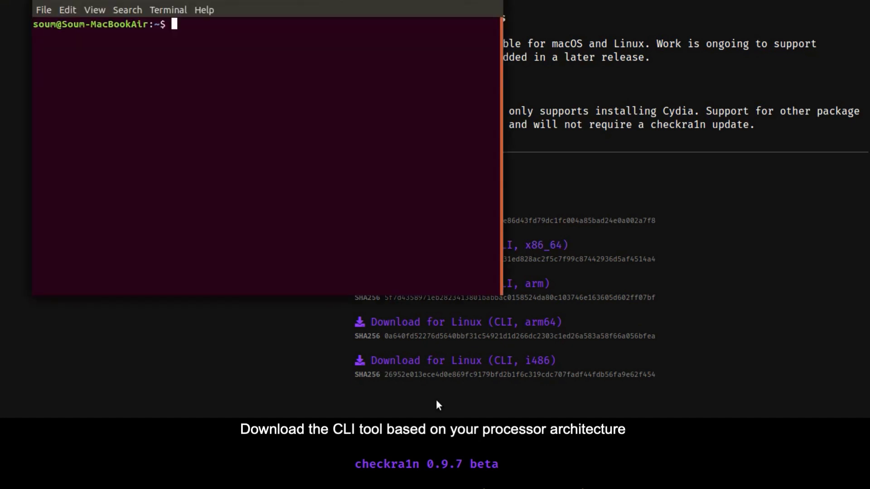
Switch to ~/Downloads and run sudo chmod +x checkra1n, entering the administrator password
{"action": "type", "text": "cd ~/Downloads"}
{"action": "key", "text": "Return"}
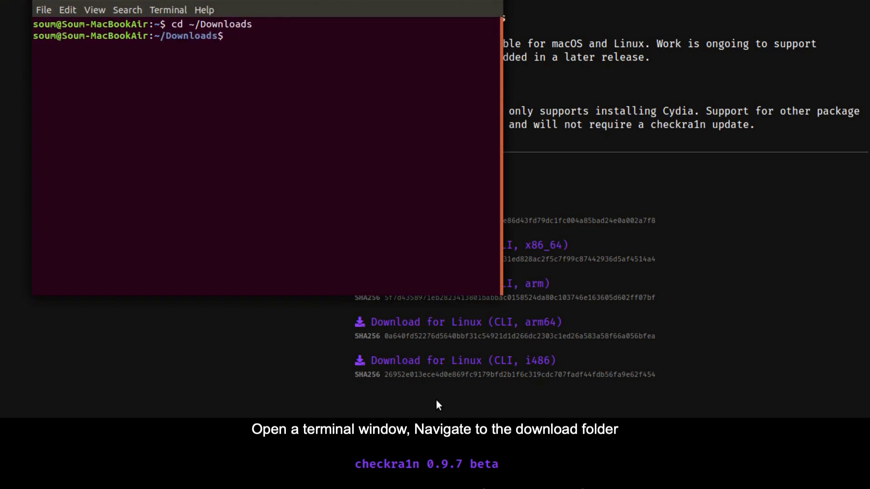
{"action": "type", "text": "sudo chmo"}
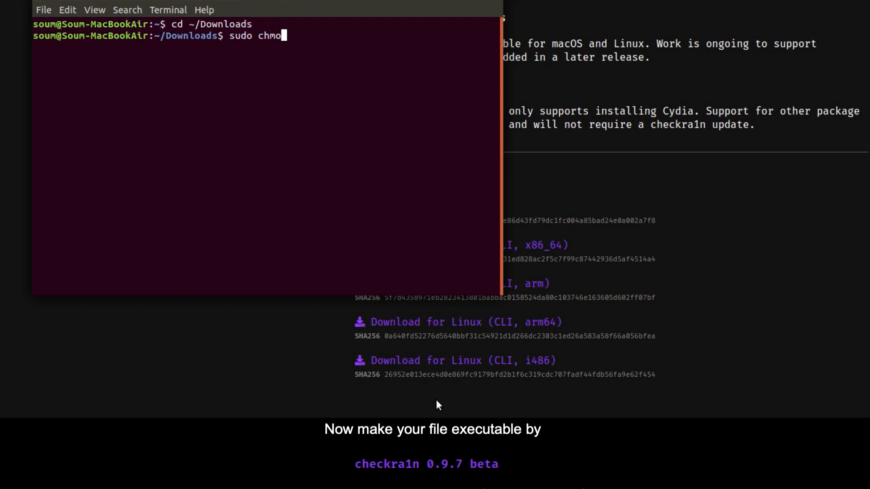
{"action": "type", "text": "d +x checkra1n"}
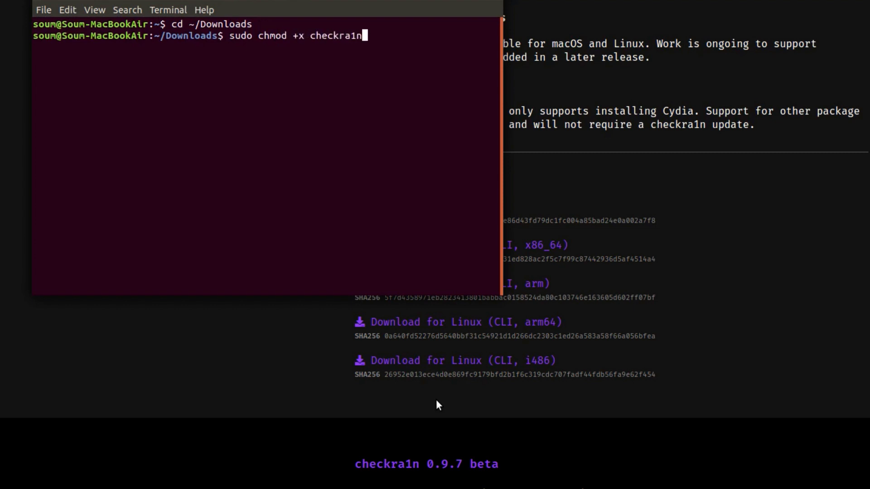
{"action": "key", "text": "Return"}
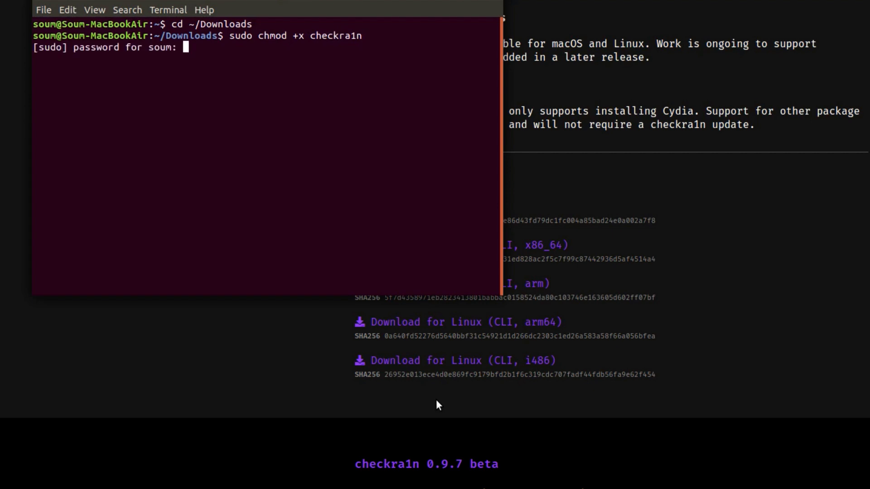
{"action": "key", "text": "Return"}
Run sudo ./checkra1n to bring up the Checkra1n beta 0.9.8 banner
{"action": "type", "text": "sudo "}
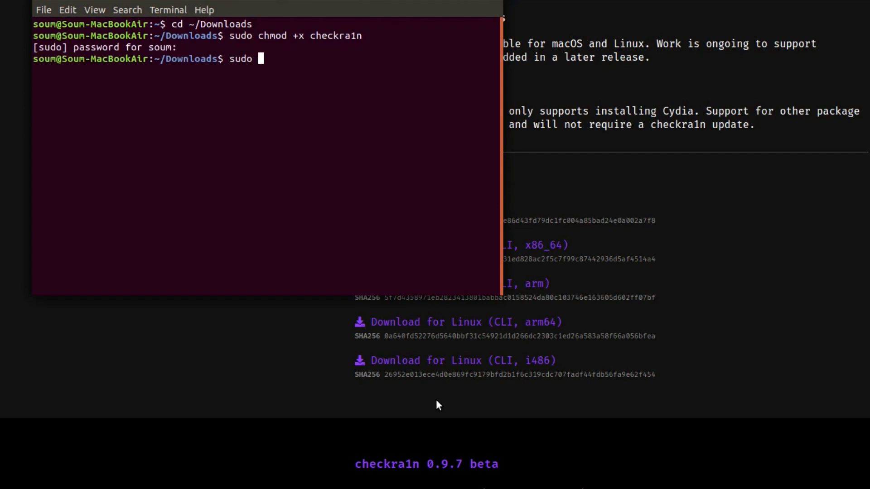
{"action": "type", "text": "./c"}
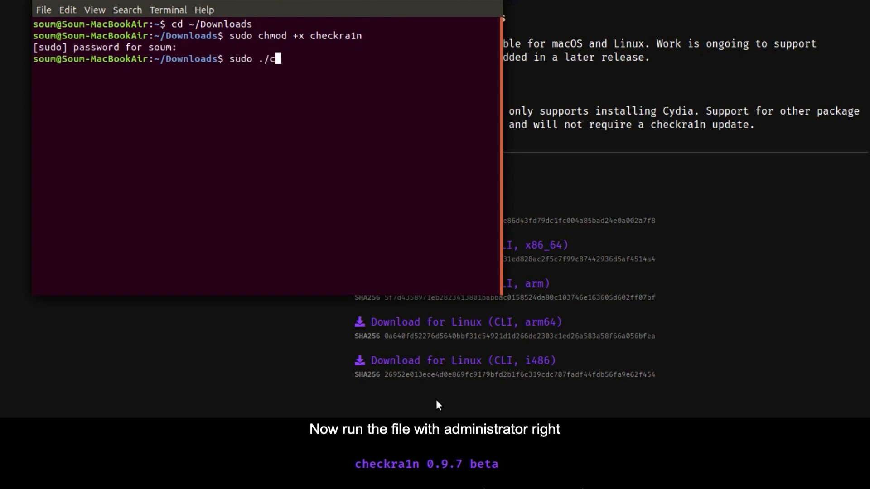
{"action": "type", "text": "heckra1n"}
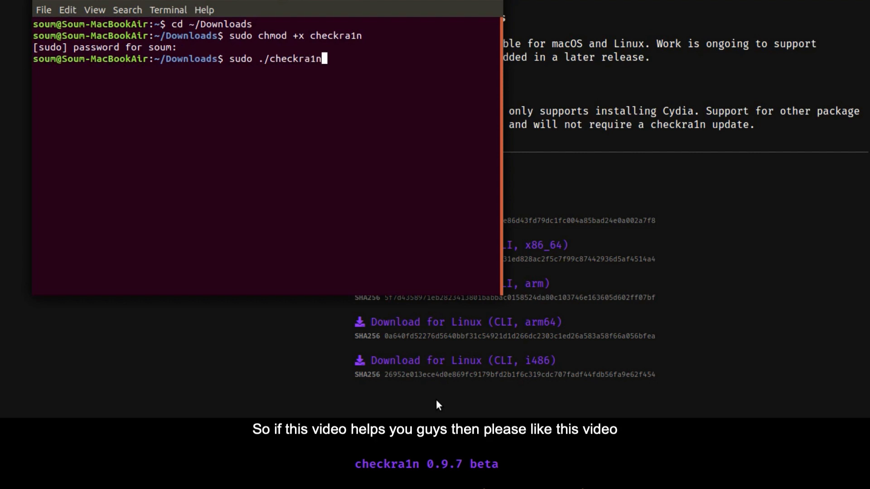
{"action": "key", "text": "Return"}
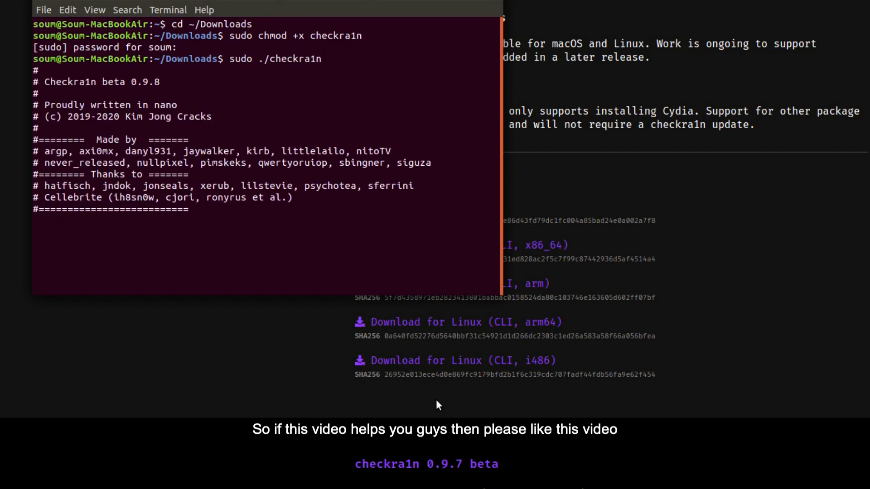